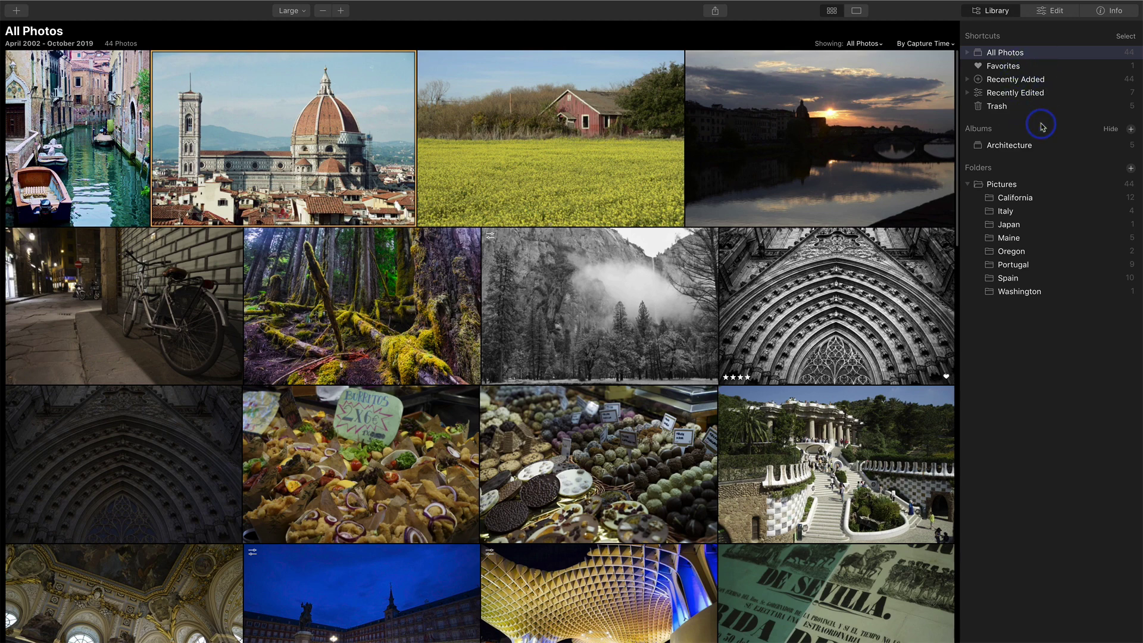
Hide and re-show Recently Added so it moves to the end of Shortcuts, below Trash
mouse_move(1071, 38)
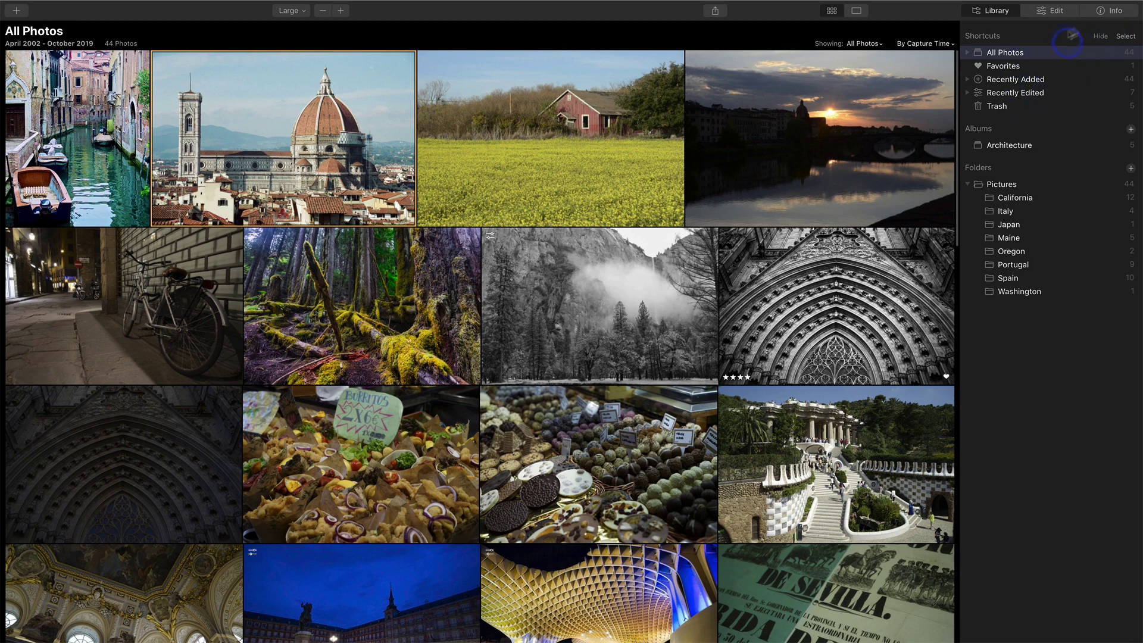
click(1126, 37)
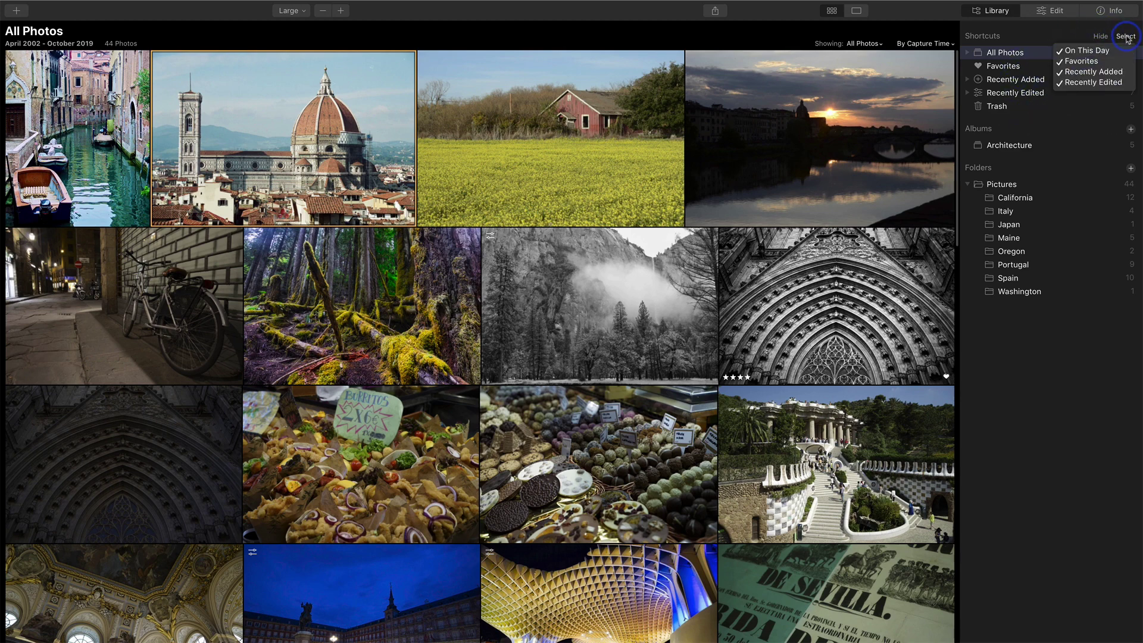
click(1086, 72)
click(1087, 72)
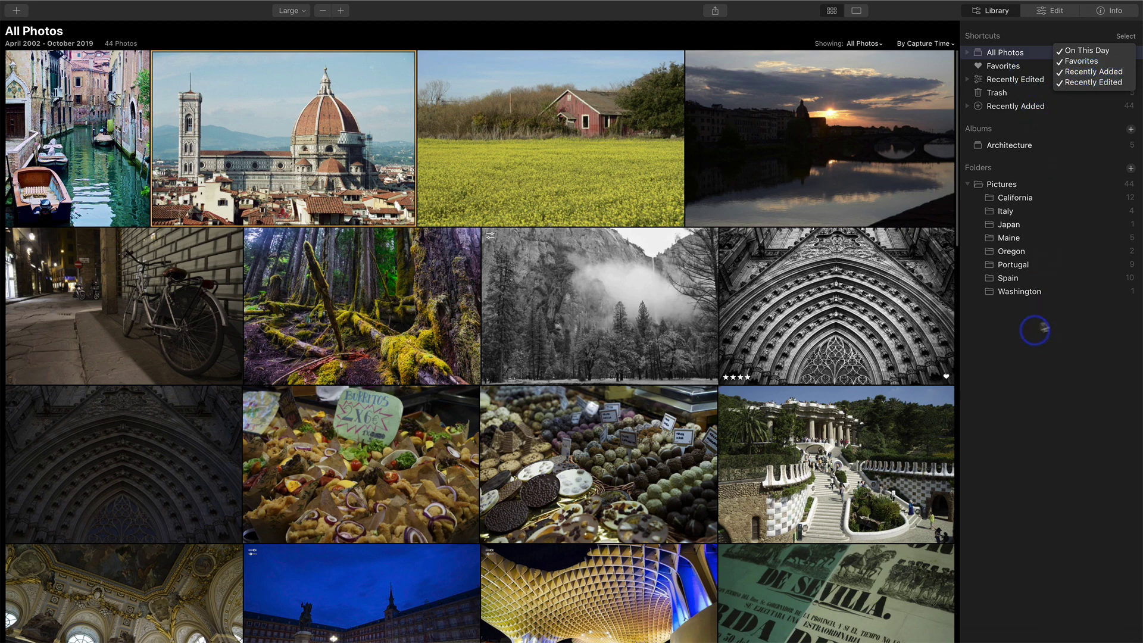
click(1047, 354)
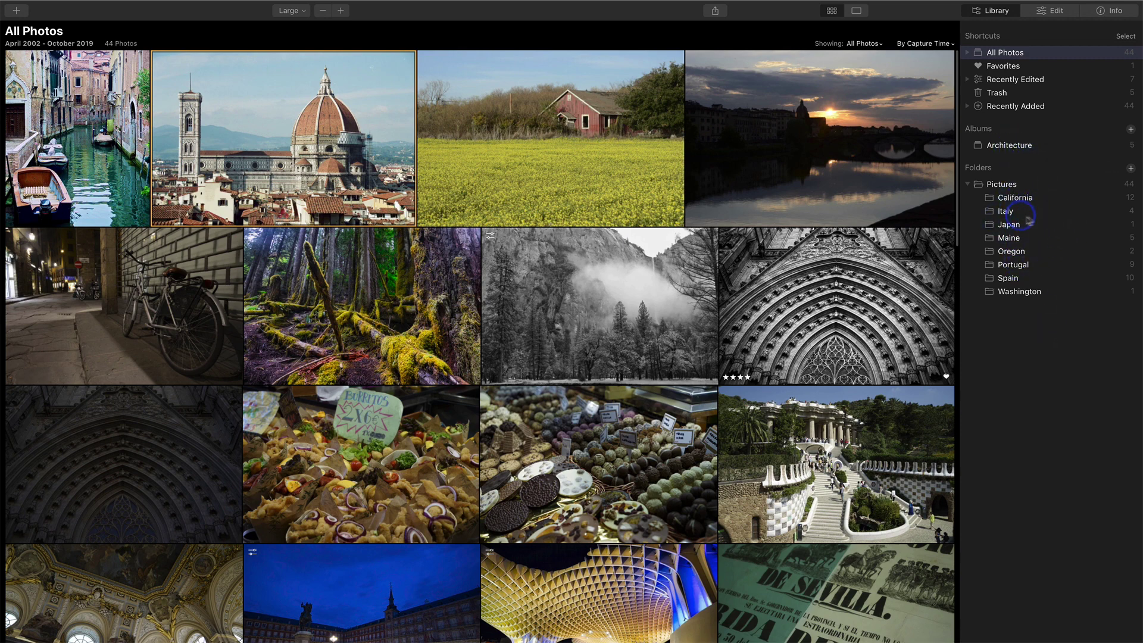
Add the Maine folder to Shortcuts, show all 44 photos, and collapse the Pictures folder
click(1026, 243)
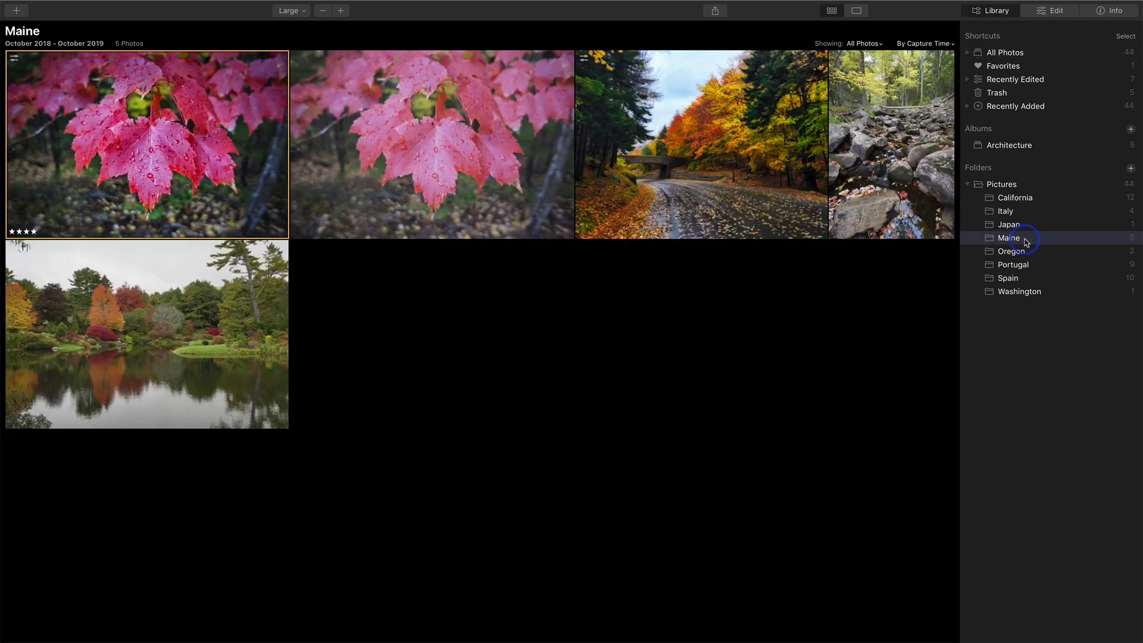
right_click(1026, 242)
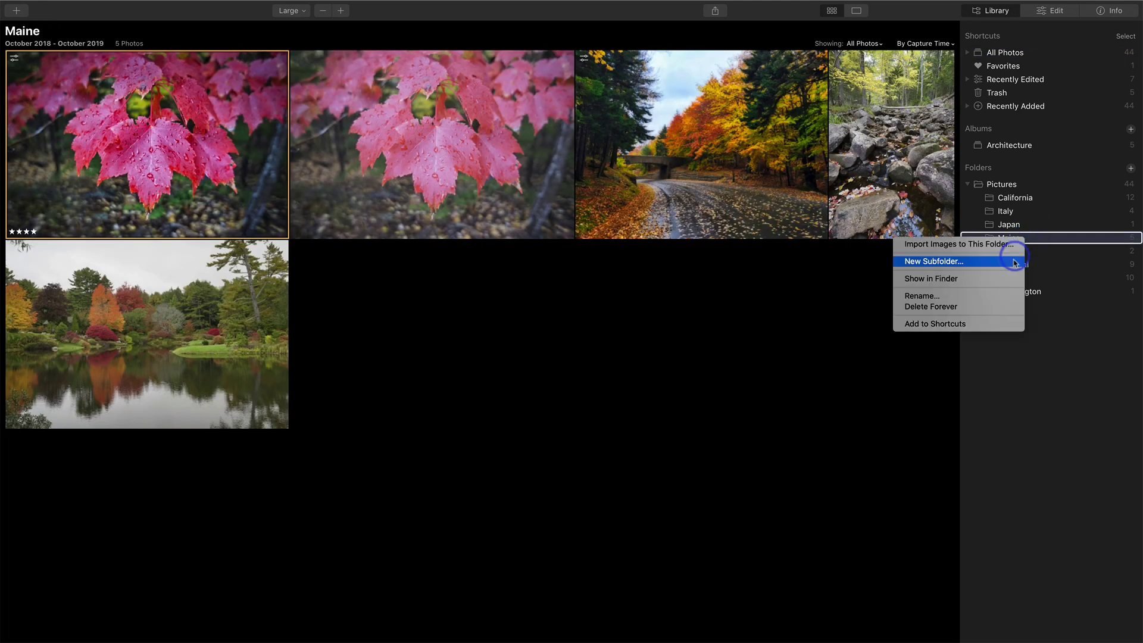
click(1006, 321)
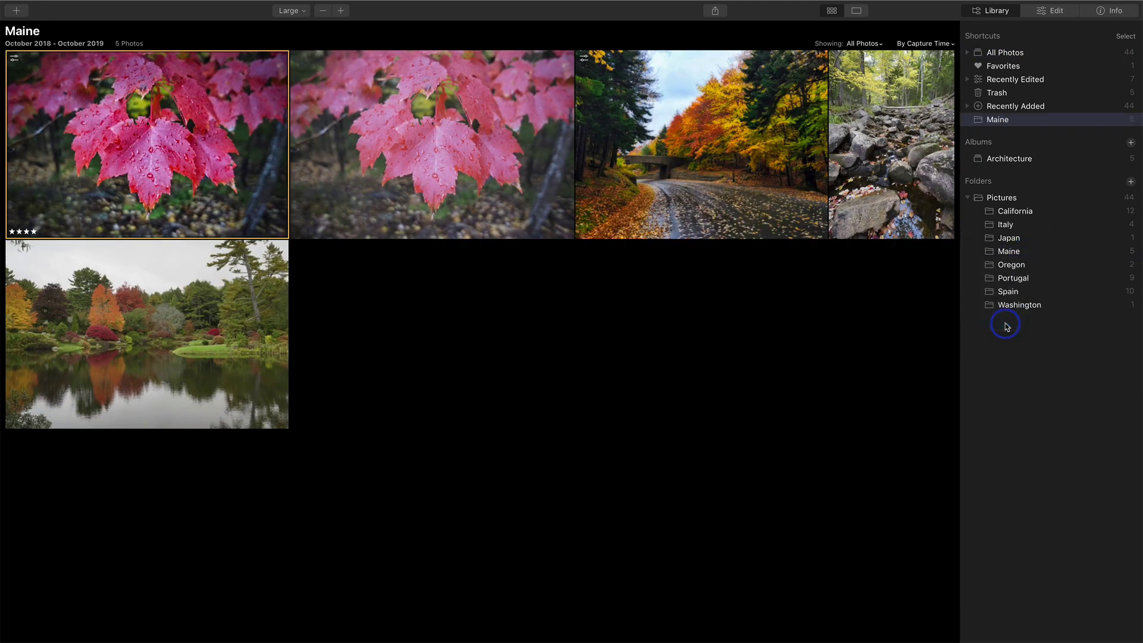
click(1005, 53)
click(968, 197)
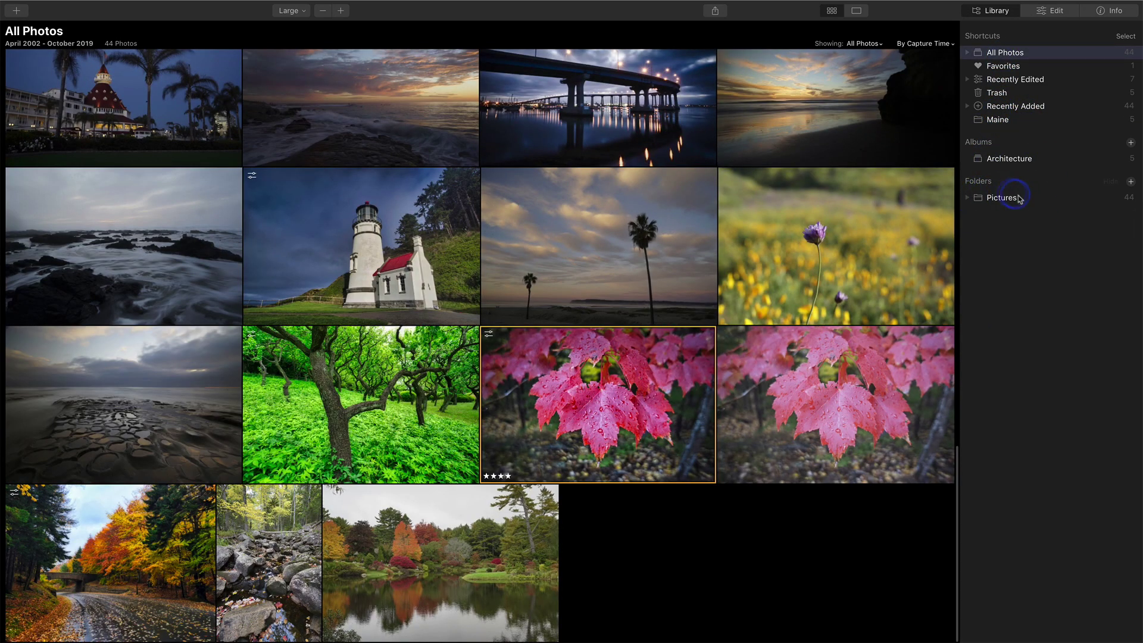
Check the new Maine shortcut, then add the Architecture album to Shortcuts
click(999, 118)
click(1004, 58)
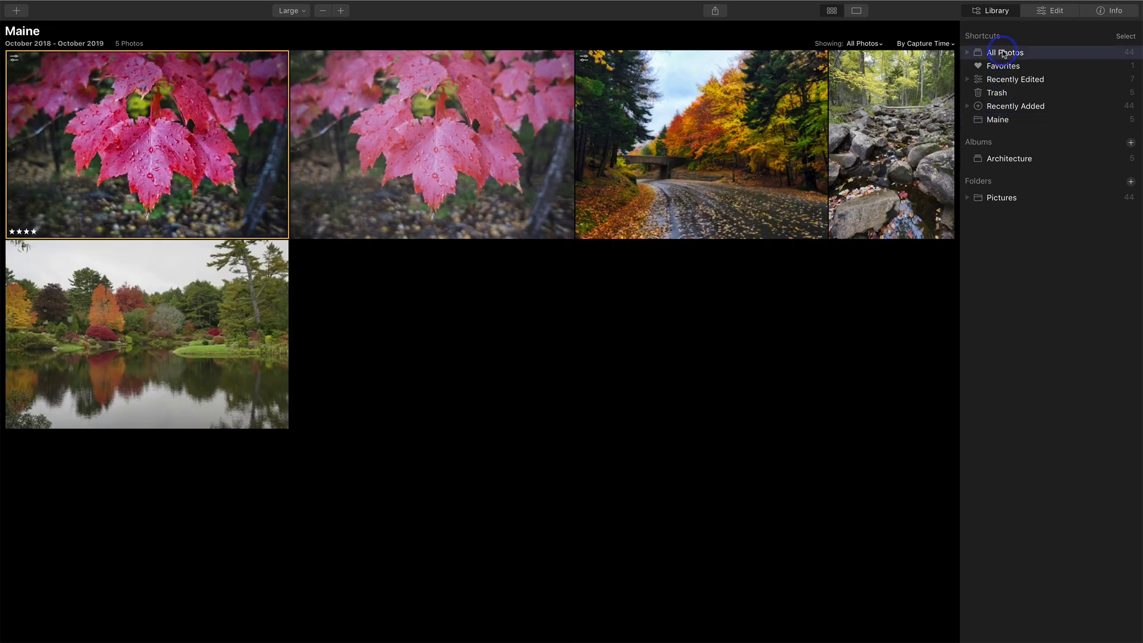
click(1032, 162)
right_click(1032, 162)
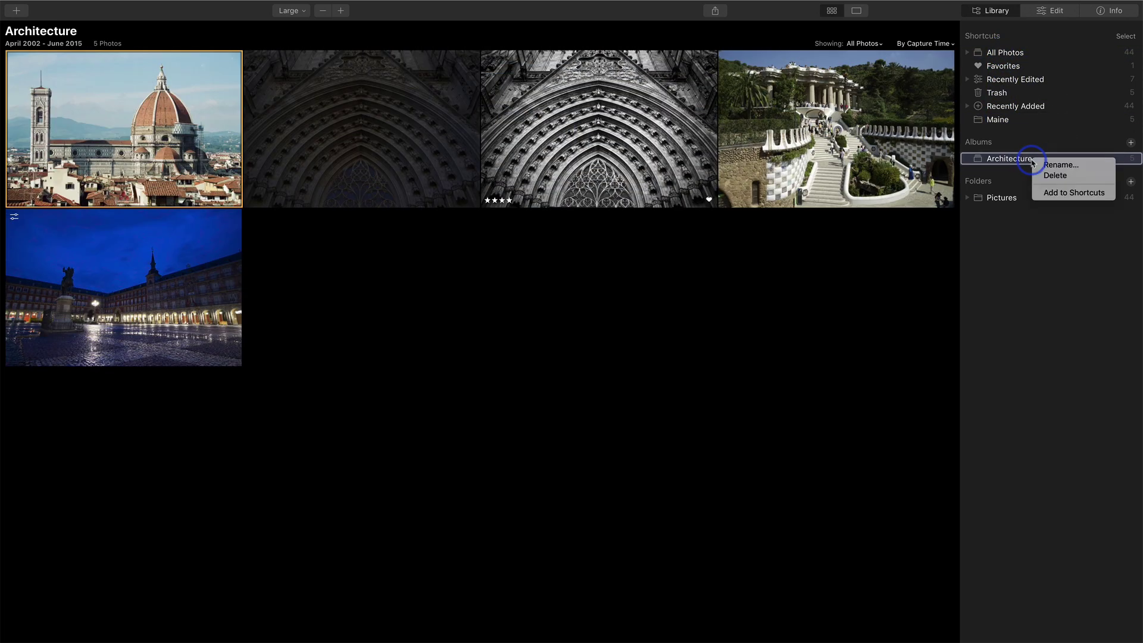
click(1046, 191)
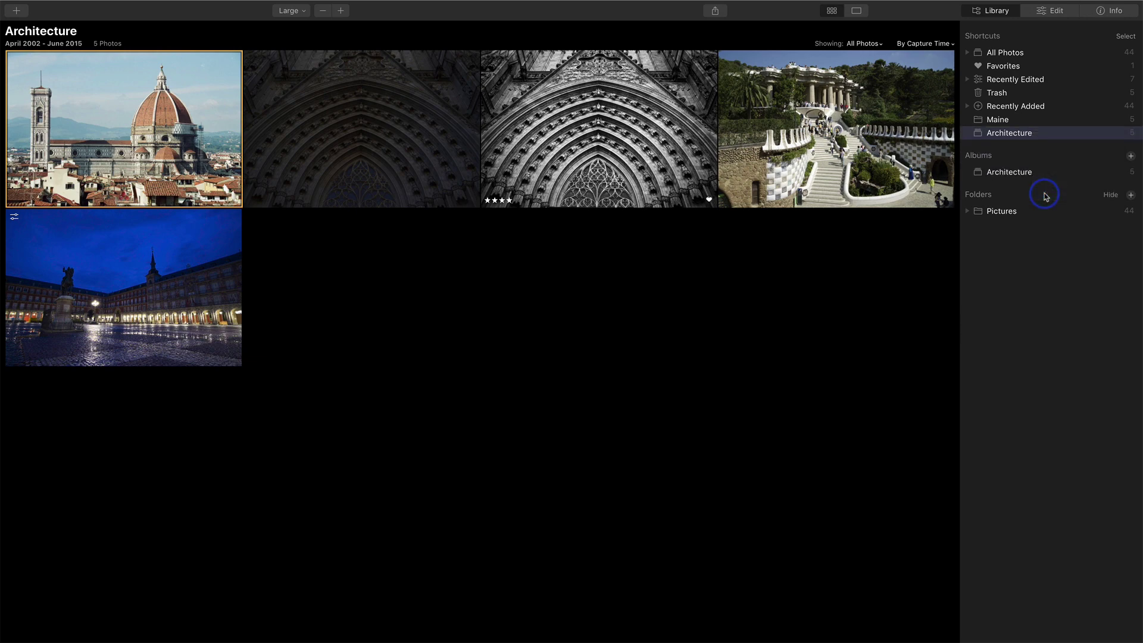
Browse the Recently Added, Maine and Architecture shortcuts, then return to all 44 photos
click(1006, 108)
click(999, 121)
click(1001, 133)
click(1002, 51)
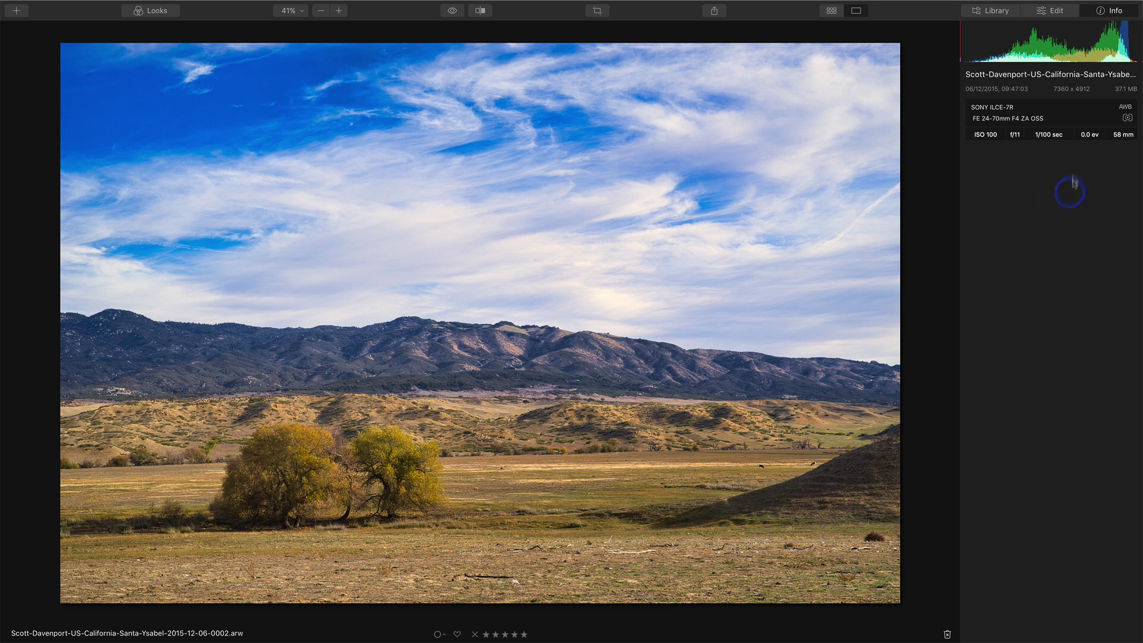
Cycle the histogram through red, green, blue and luminance, back to full RGB
click(1051, 43)
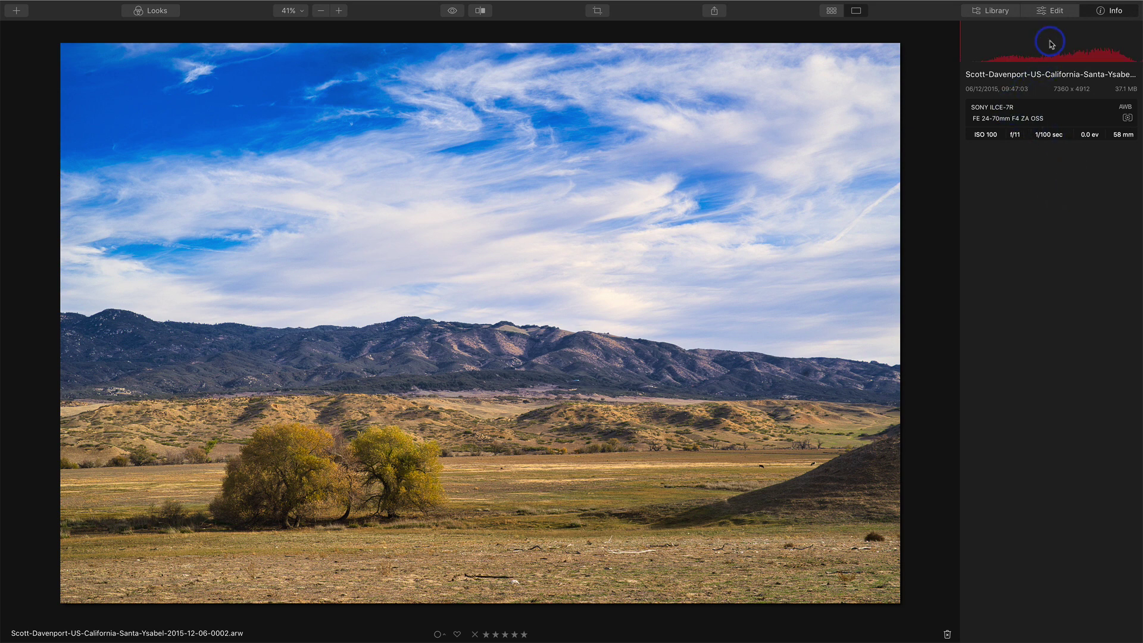
click(1051, 43)
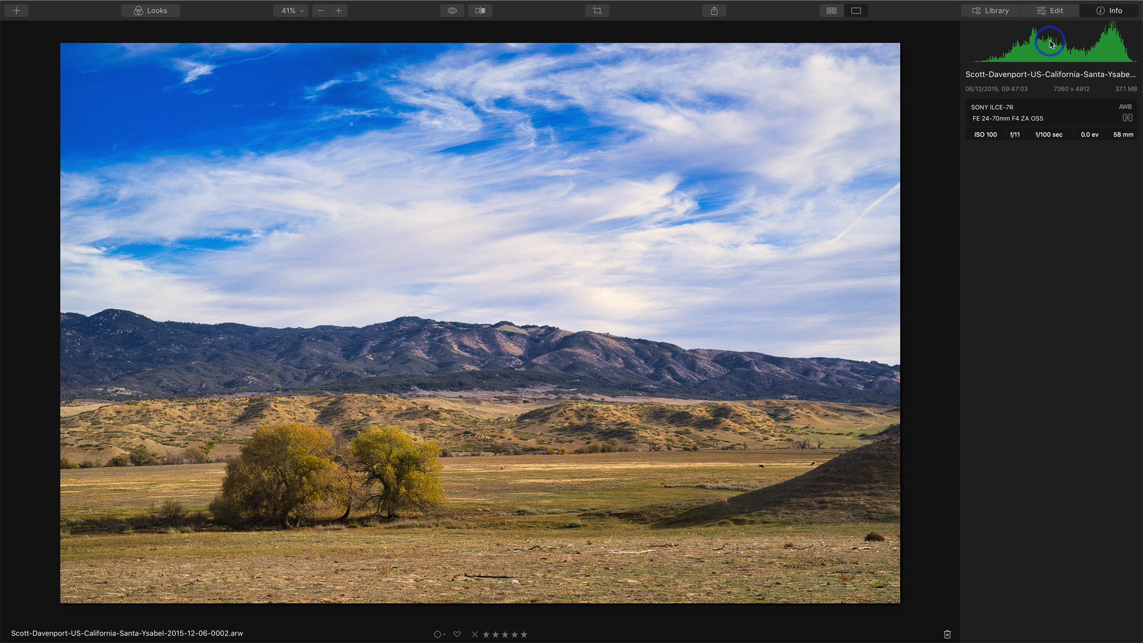
click(1050, 44)
click(1051, 43)
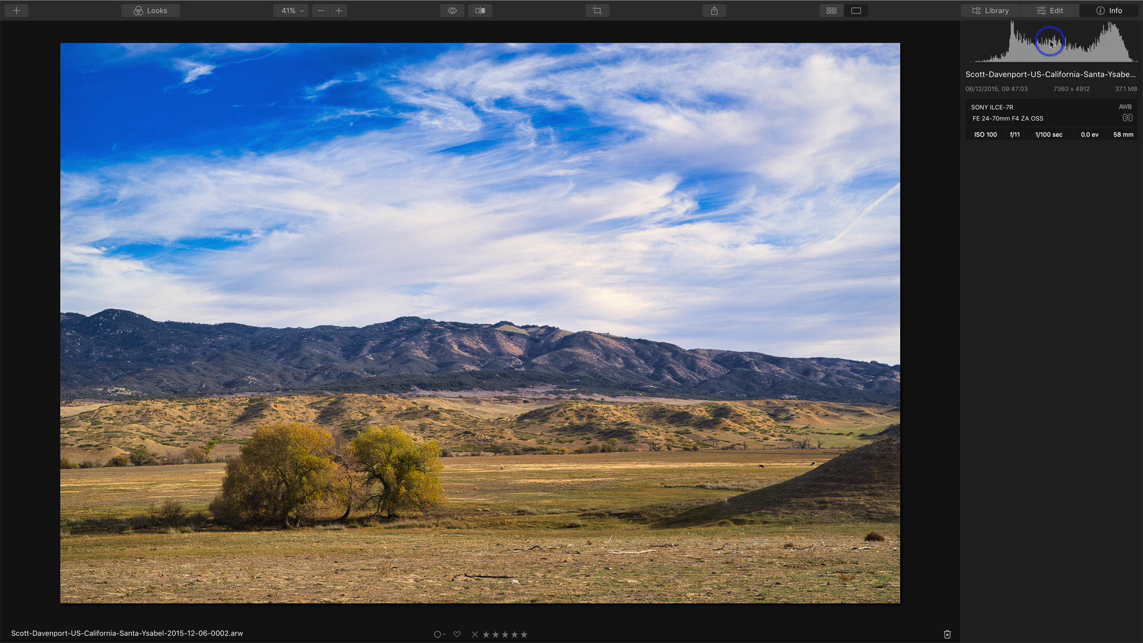
click(1051, 44)
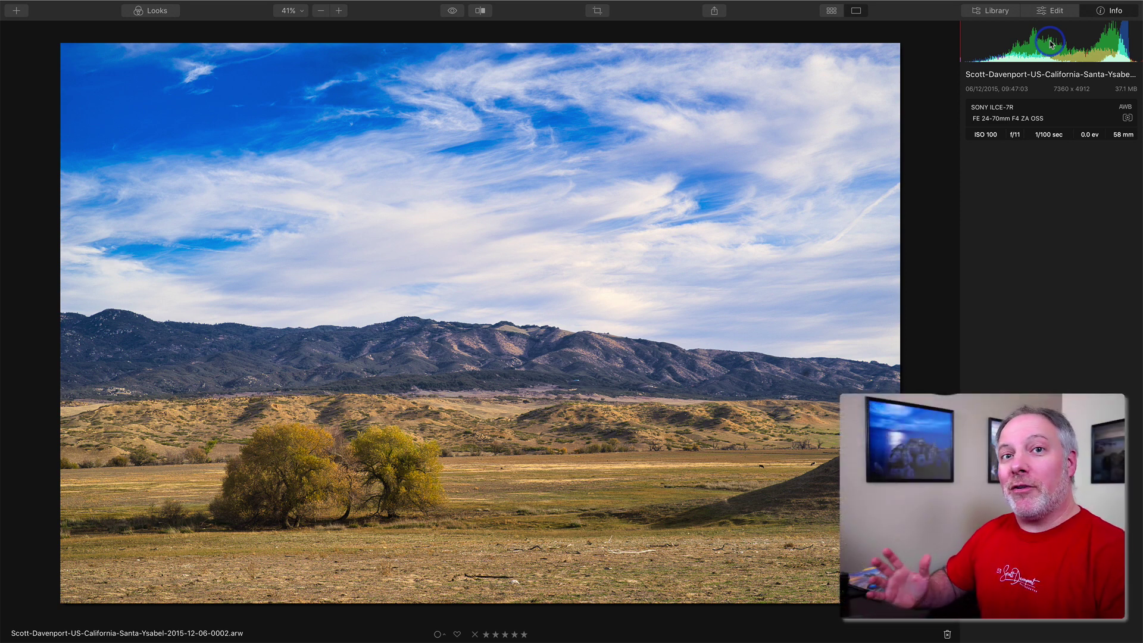
Cycle the histogram again from red through green and blue to luminance
click(1052, 43)
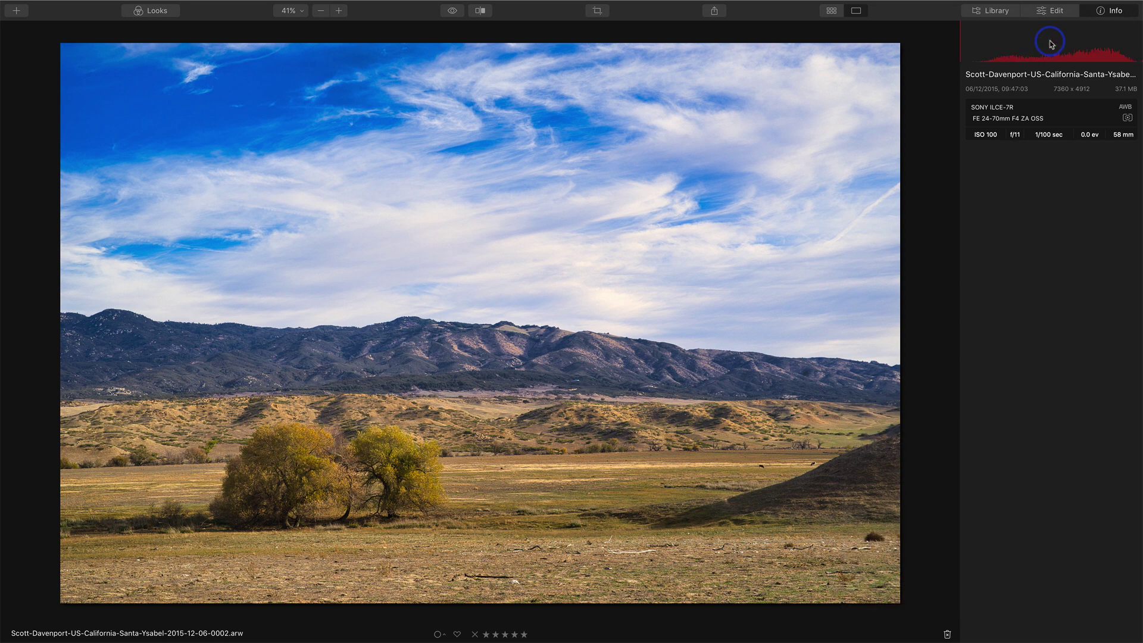
click(1052, 44)
click(1052, 44)
click(1051, 42)
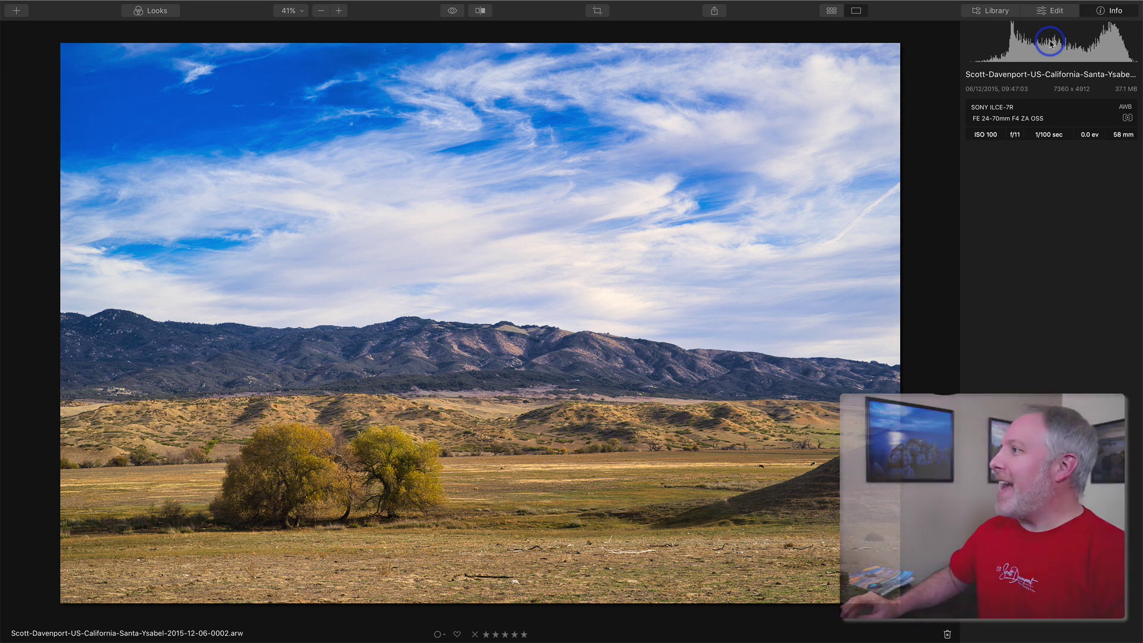
Step the histogram once more through red, green, blue and luminance, returning to RGB
click(1057, 48)
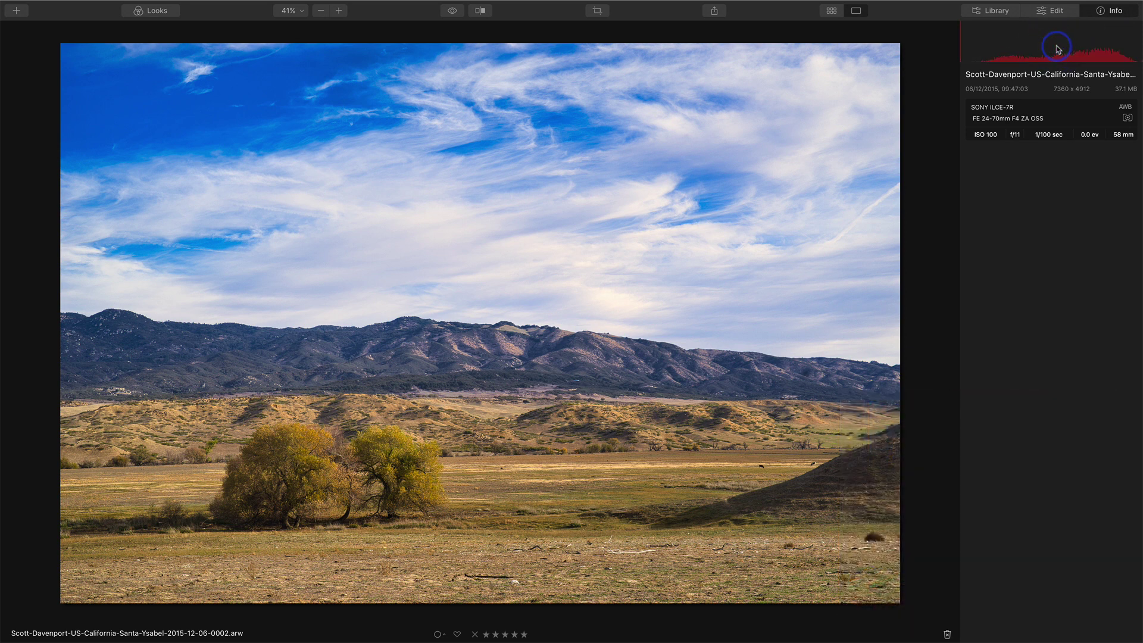
click(1063, 47)
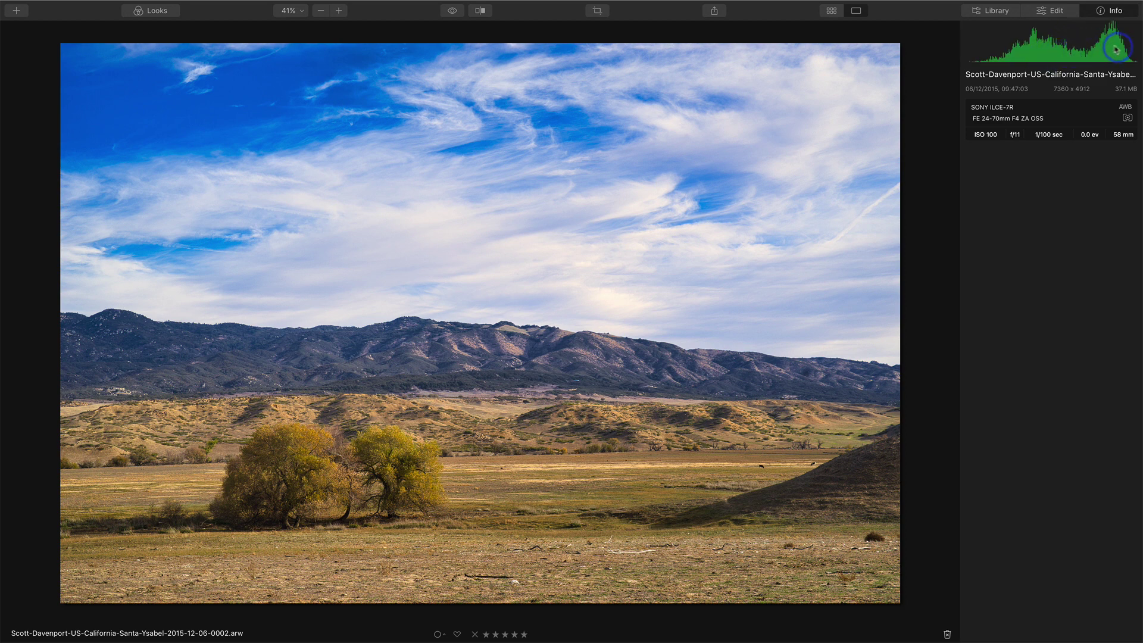
click(1070, 50)
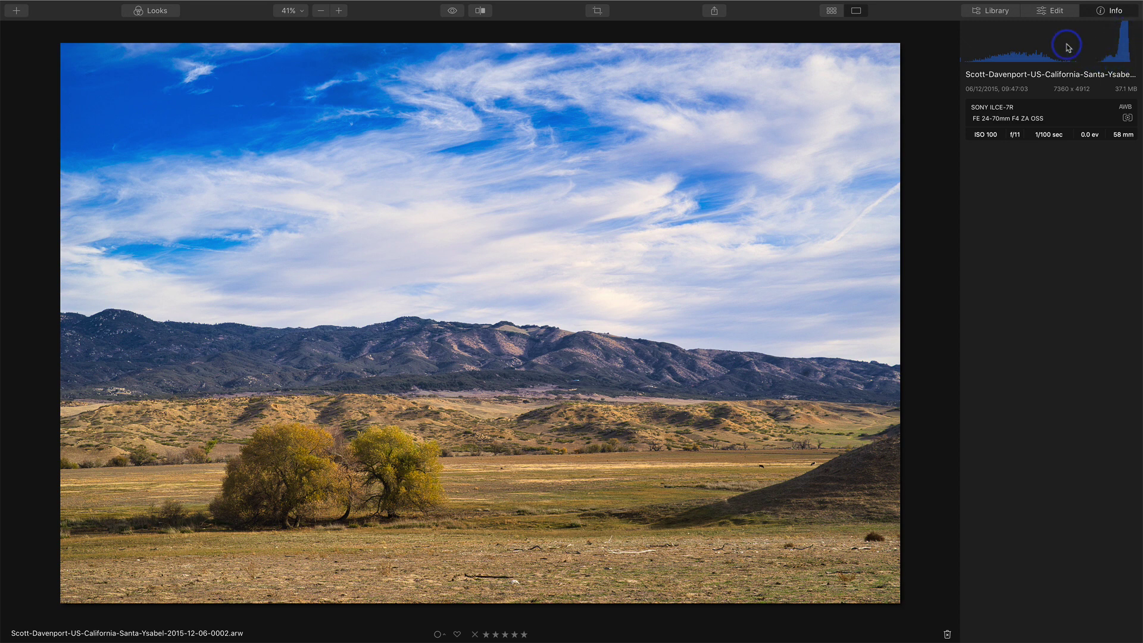
click(1068, 47)
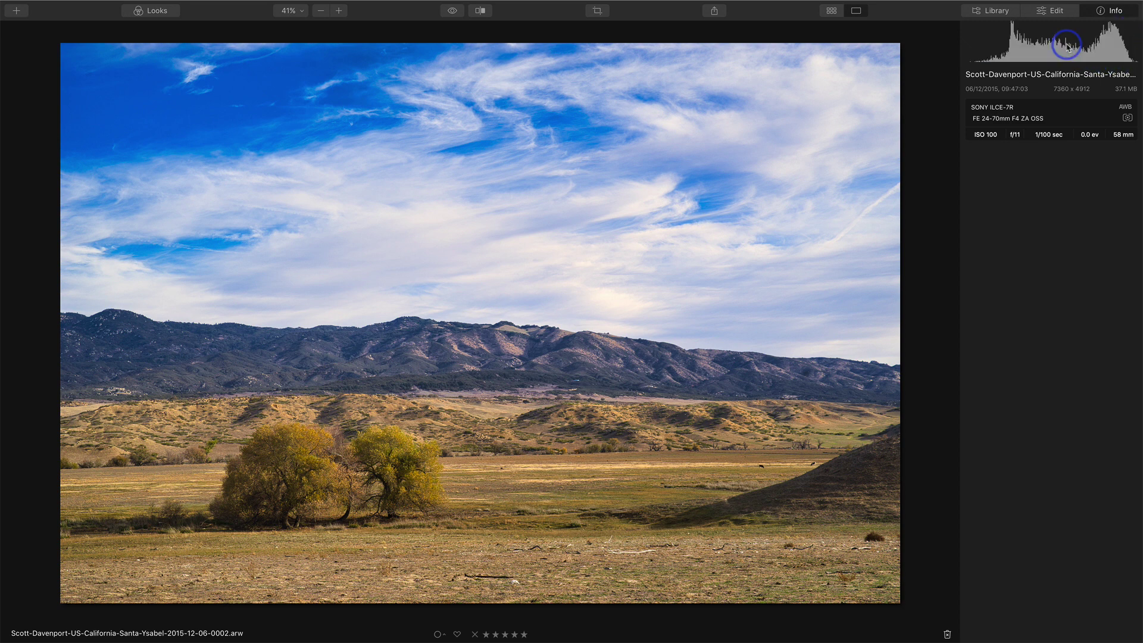
click(1034, 54)
In the Professional tools, show Color Enhancer's advanced Color Balance set to Highlights
click(1055, 14)
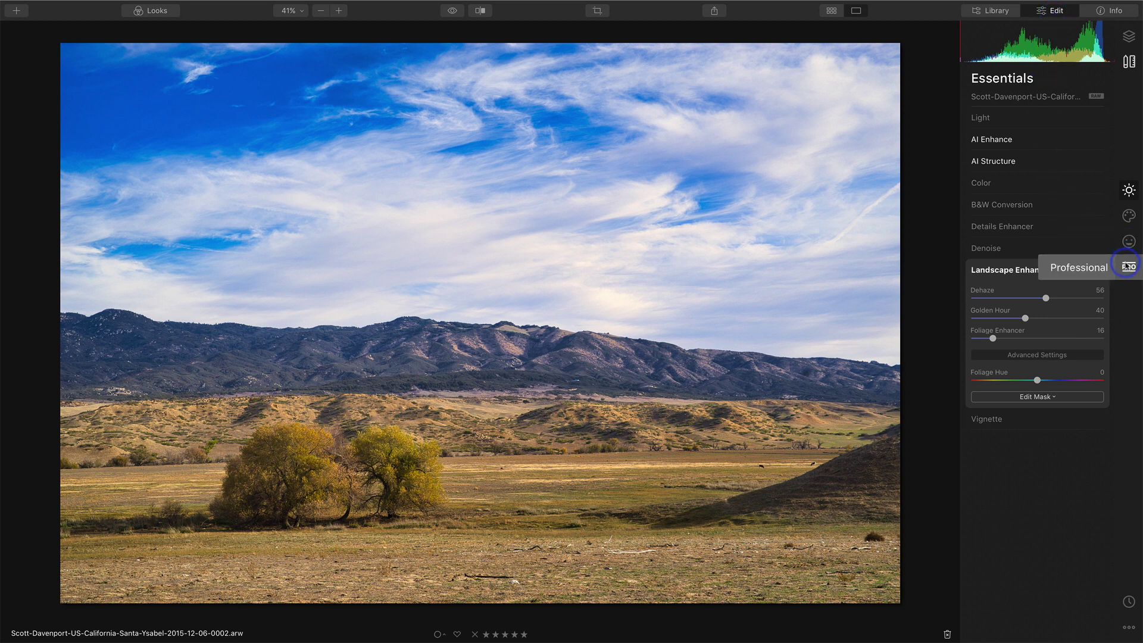
click(1127, 265)
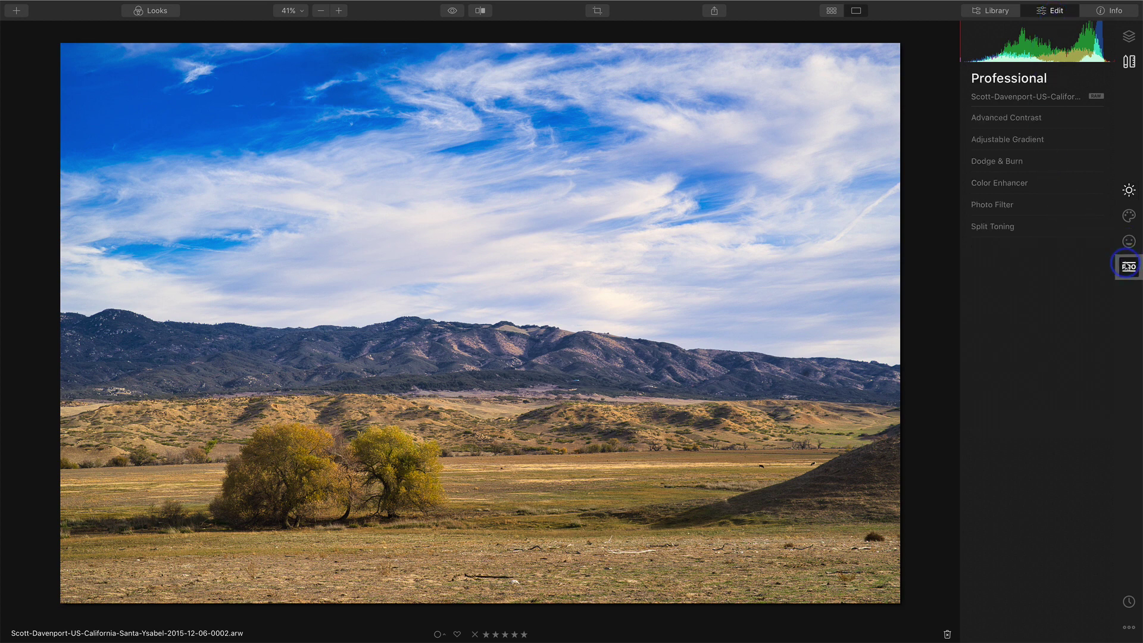
click(1041, 186)
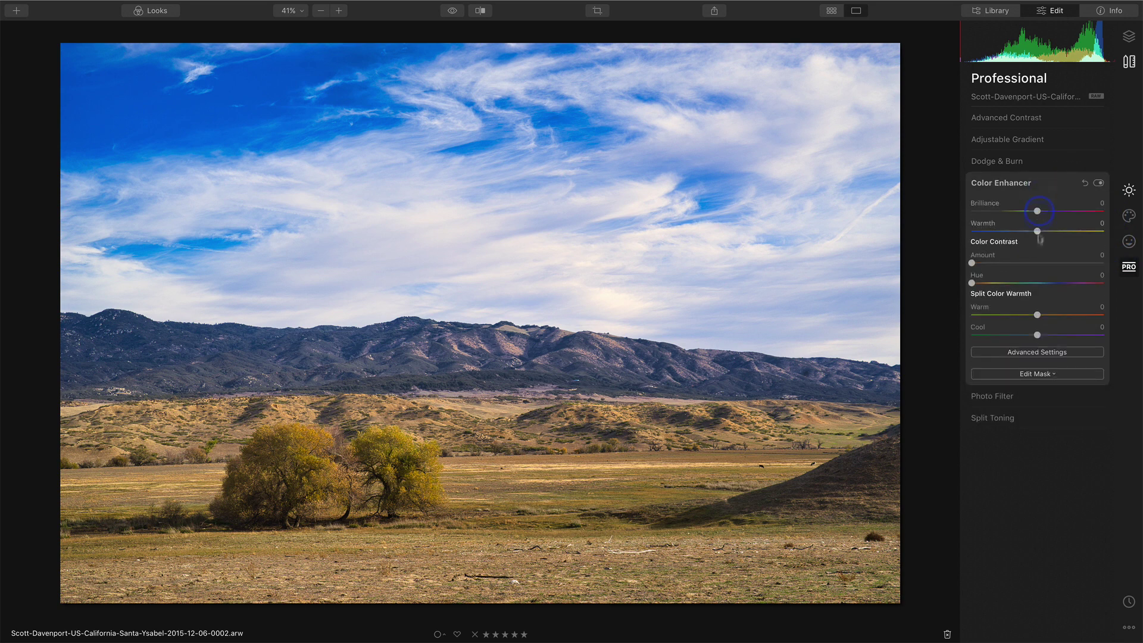
click(1033, 352)
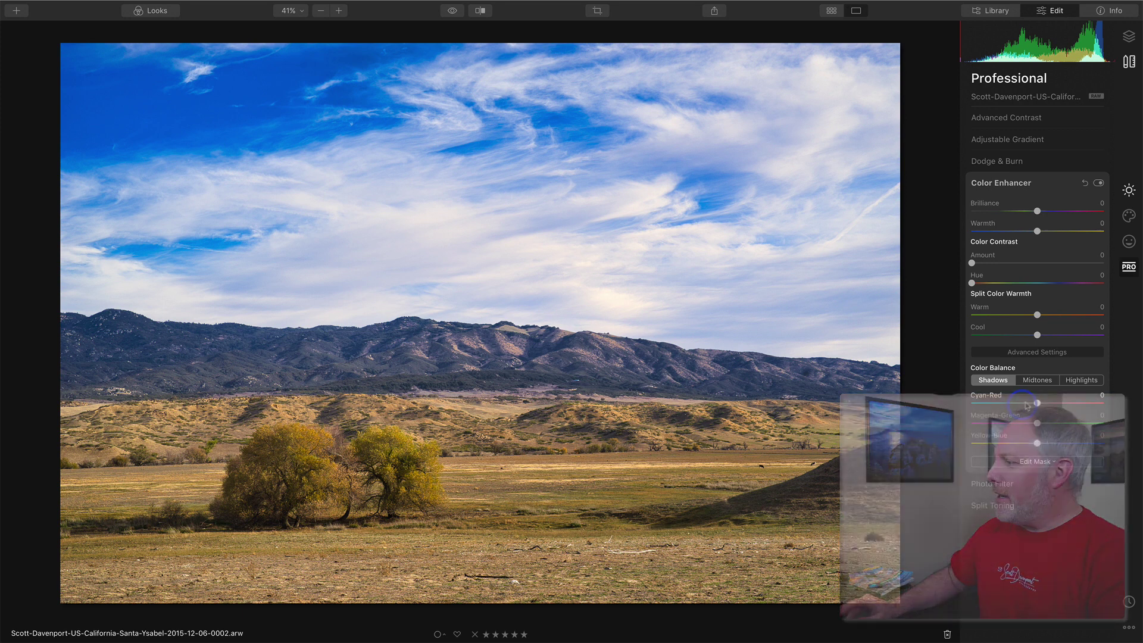
click(1073, 381)
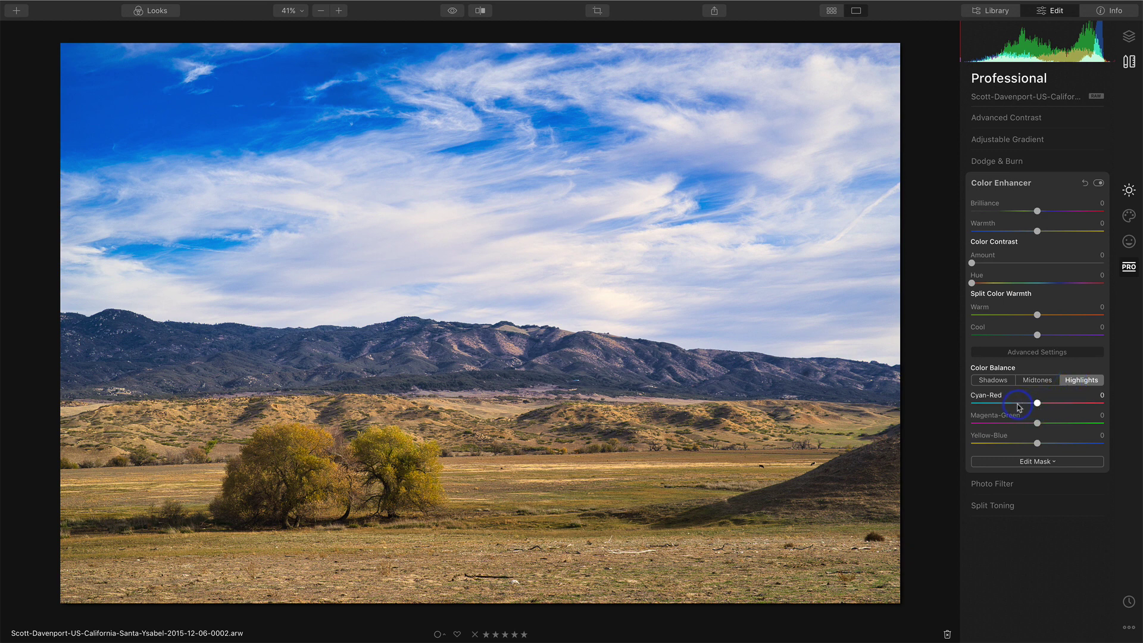
Cycle the histogram through red, green, blue and luminance, back to full RGB
click(1040, 43)
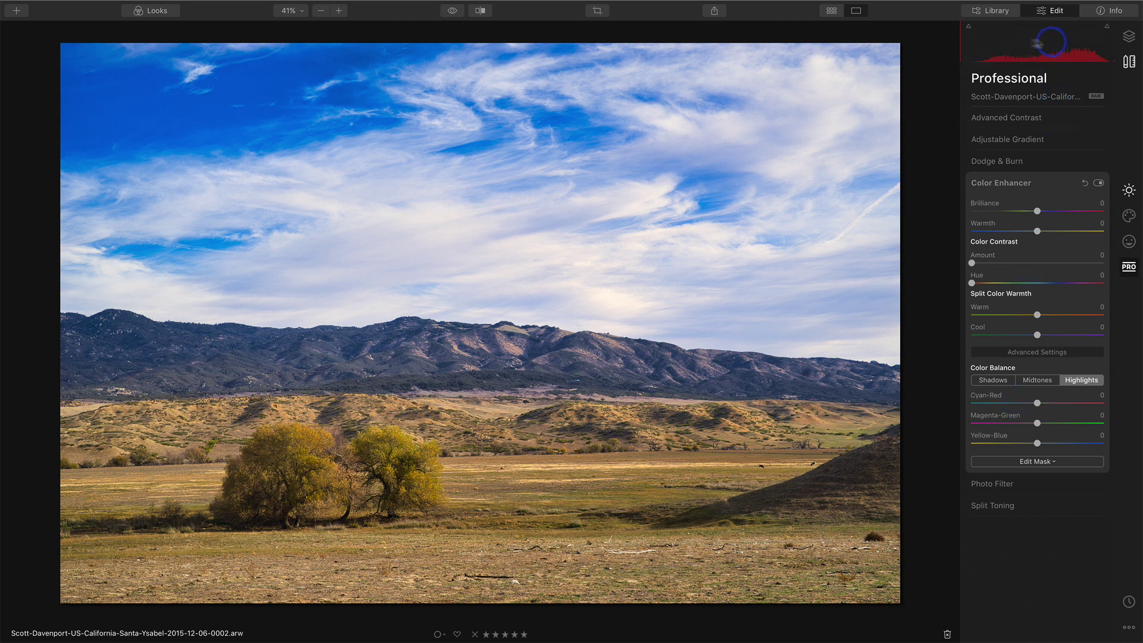
click(1041, 43)
click(1043, 49)
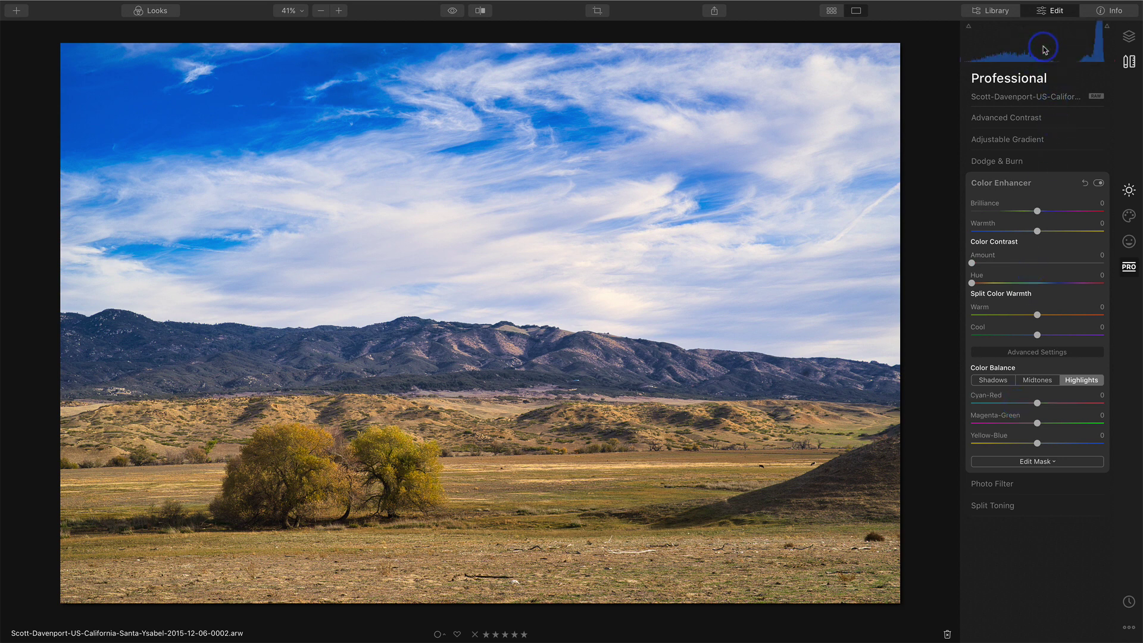
click(1044, 49)
click(1044, 50)
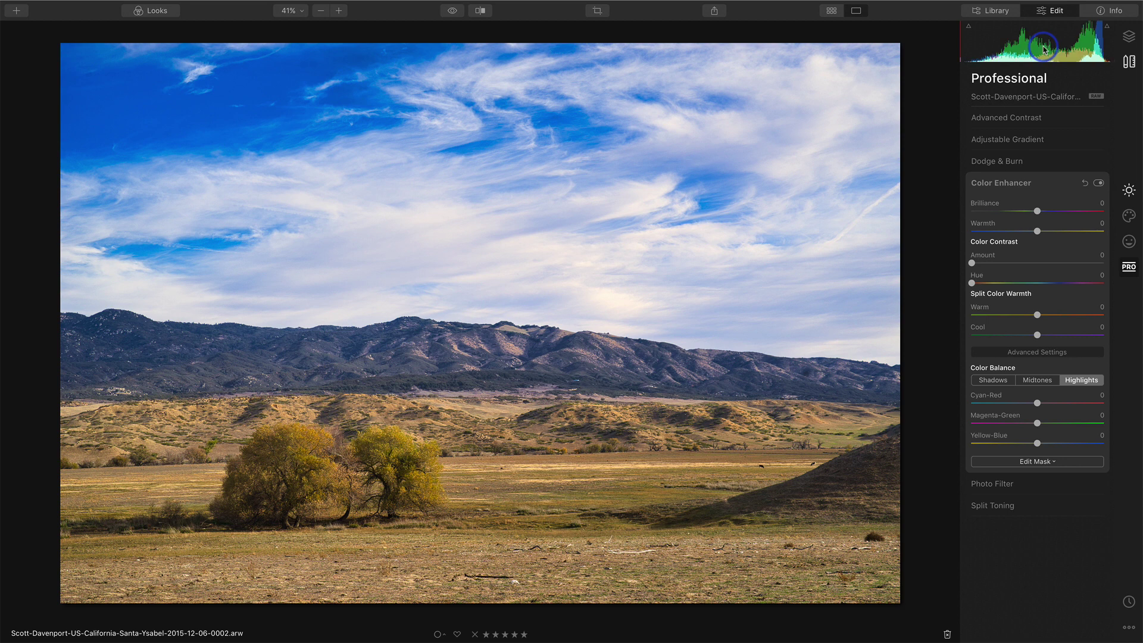
Start Dodge & Burn painting in Lighten mode and enlarge the brush from 128 to 176
click(1043, 165)
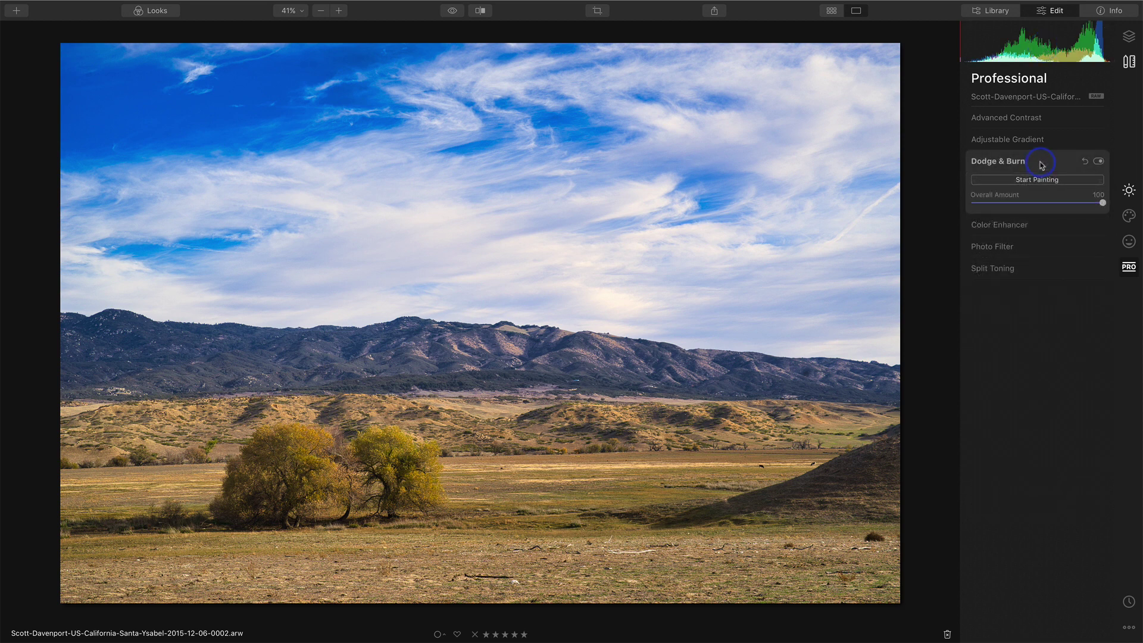
click(1005, 184)
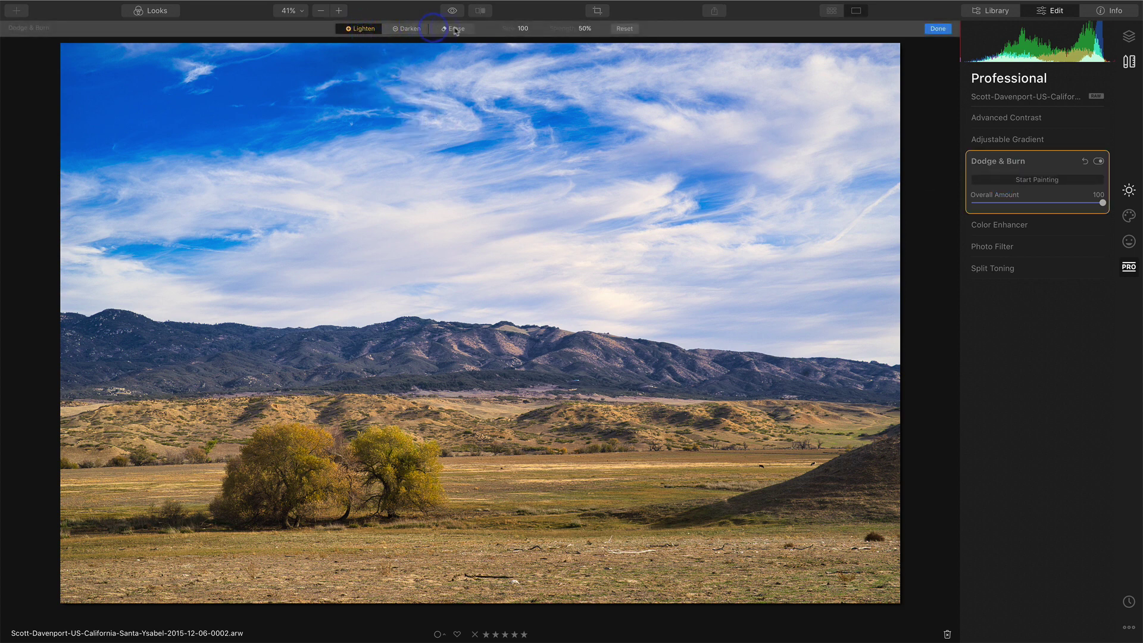
drag(511, 29, 517, 31)
drag(511, 28, 526, 28)
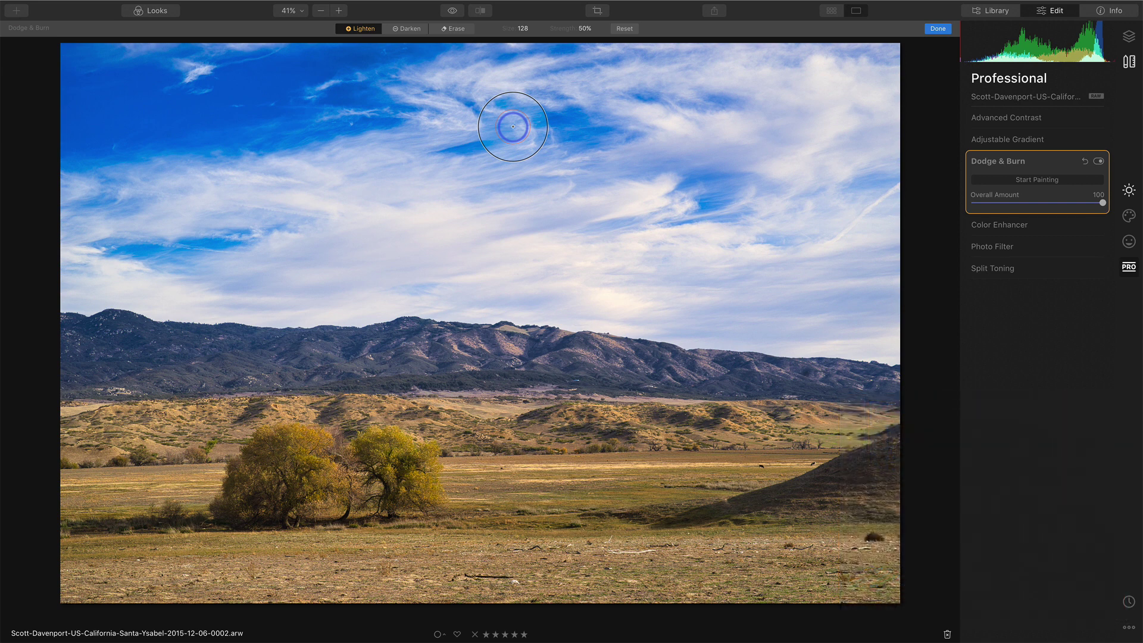
key(bracketright)
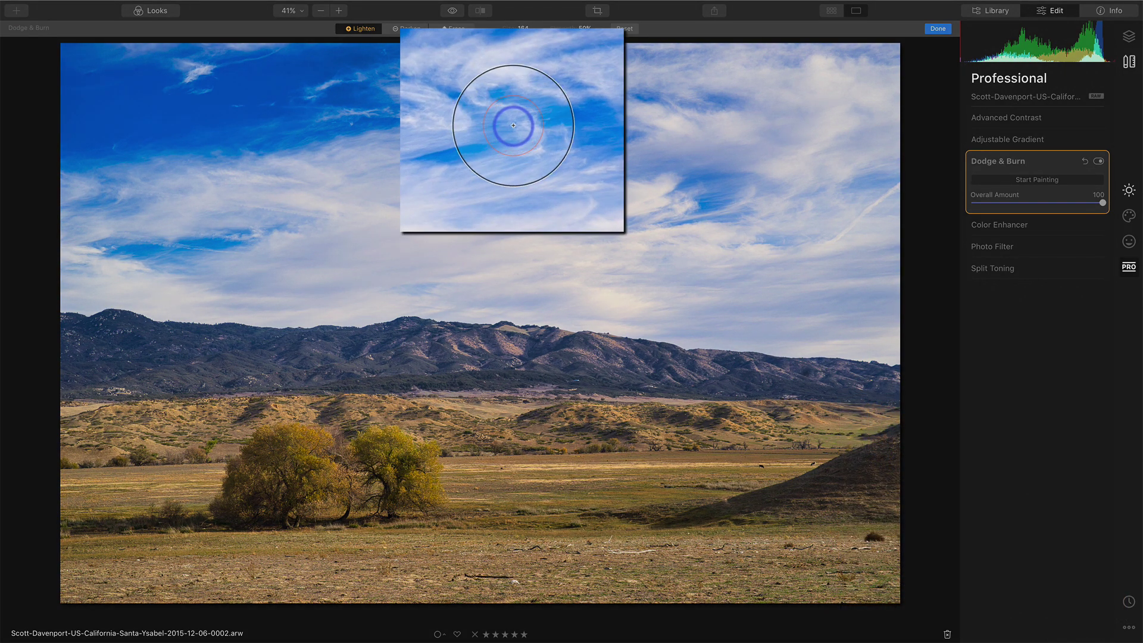